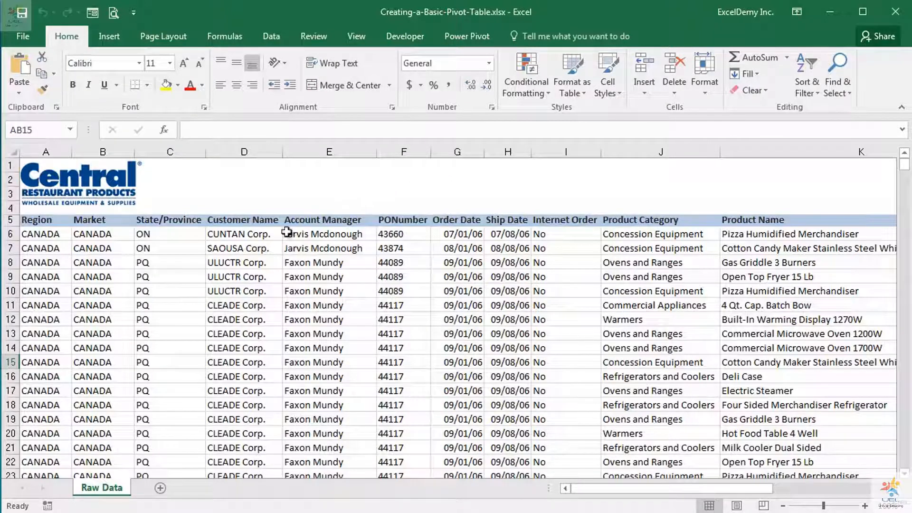
Examine the recommended PivotTables for the raw data, previewing the equipment cost combination and the sale amount by State/Province
left_click(171, 264)
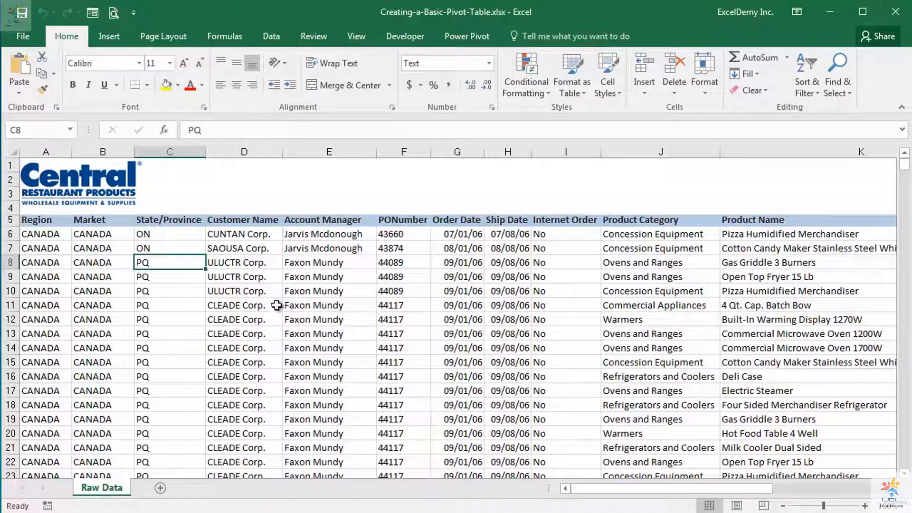
left_click(108, 38)
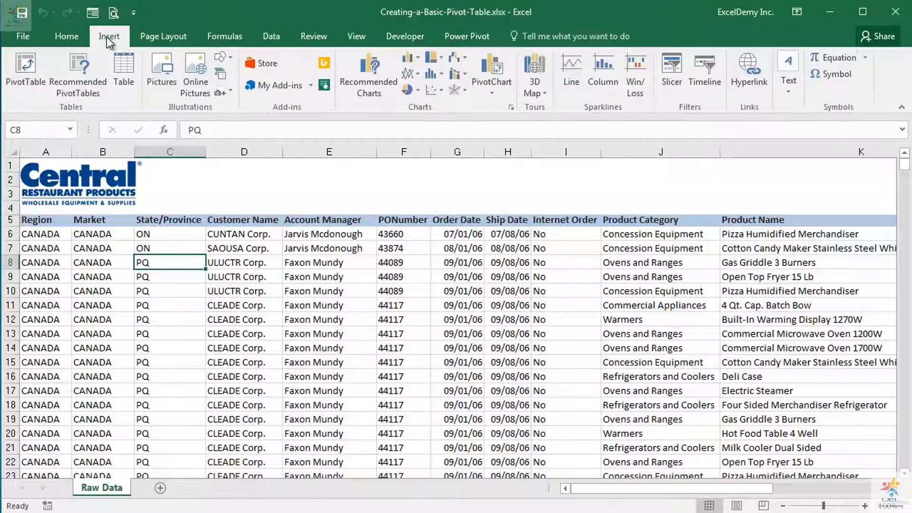
left_click(82, 79)
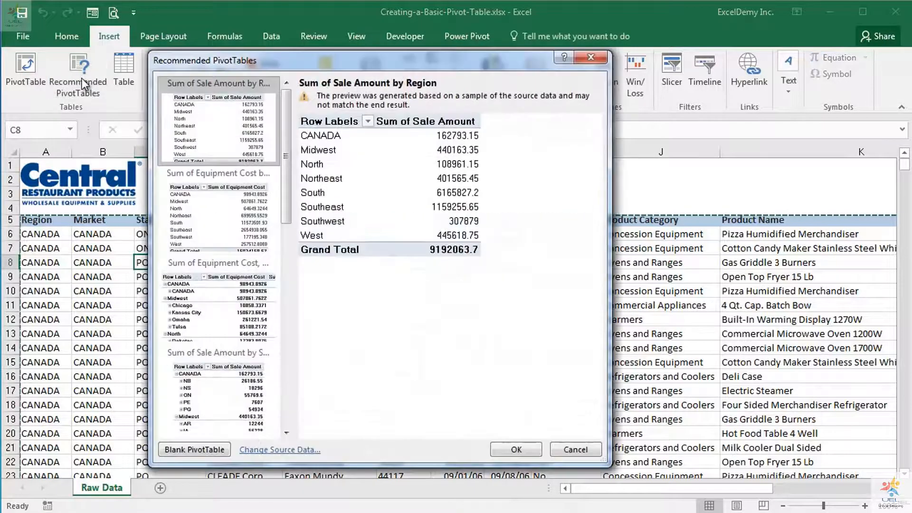
scroll(291, 308, "down", 5)
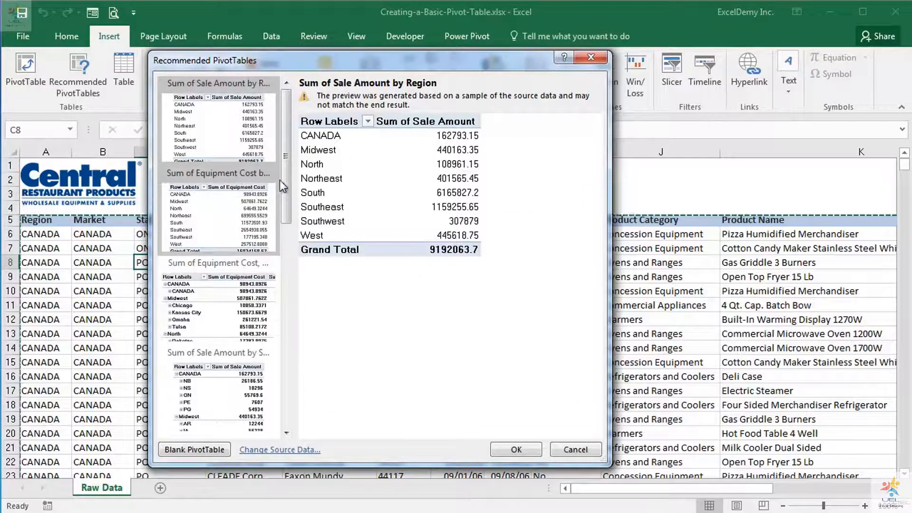
left_click_drag(285, 403, 284, 150)
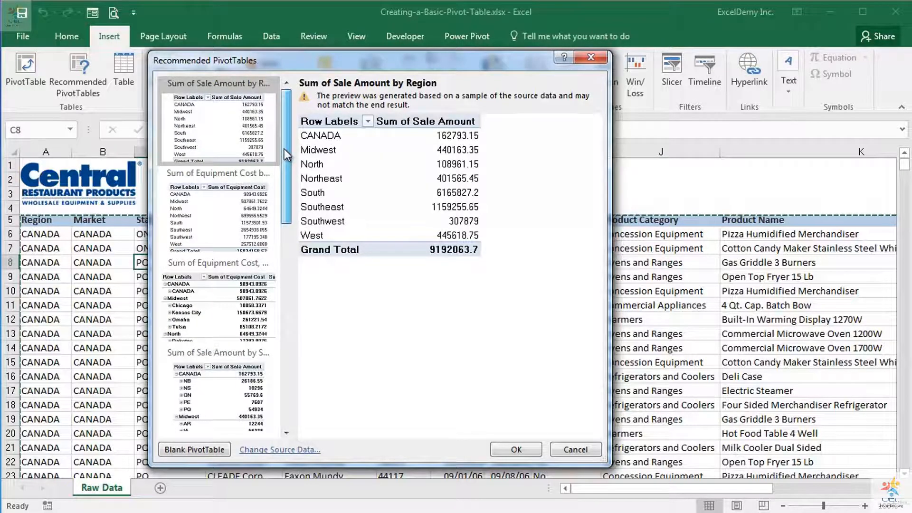
left_click(212, 212)
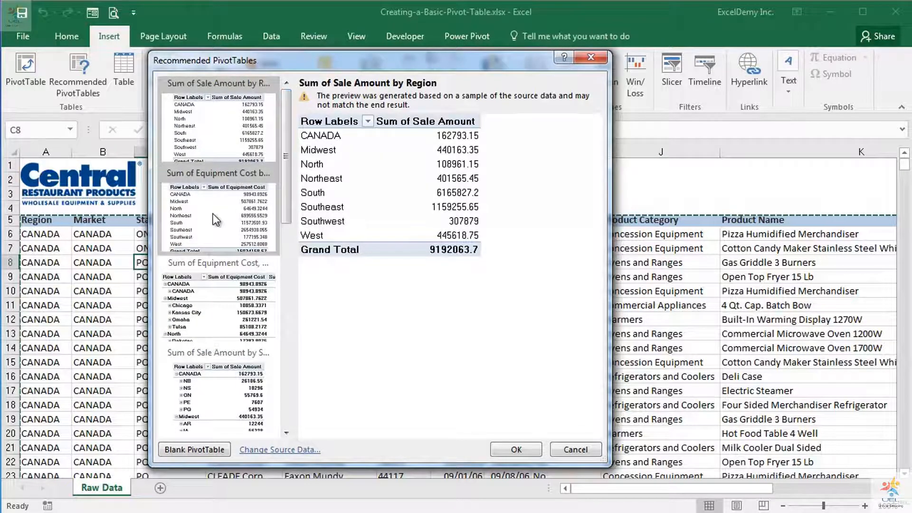
left_click(216, 293)
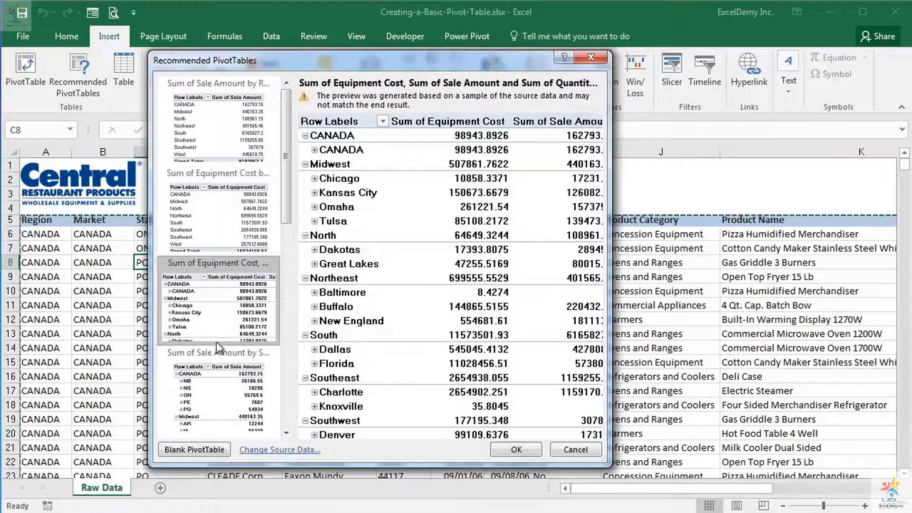
left_click(216, 364)
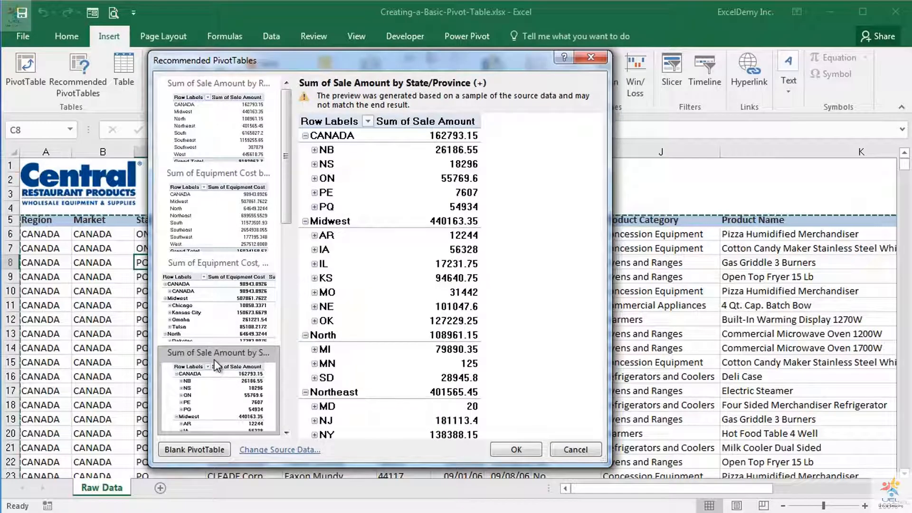
left_click_drag(289, 201, 292, 316)
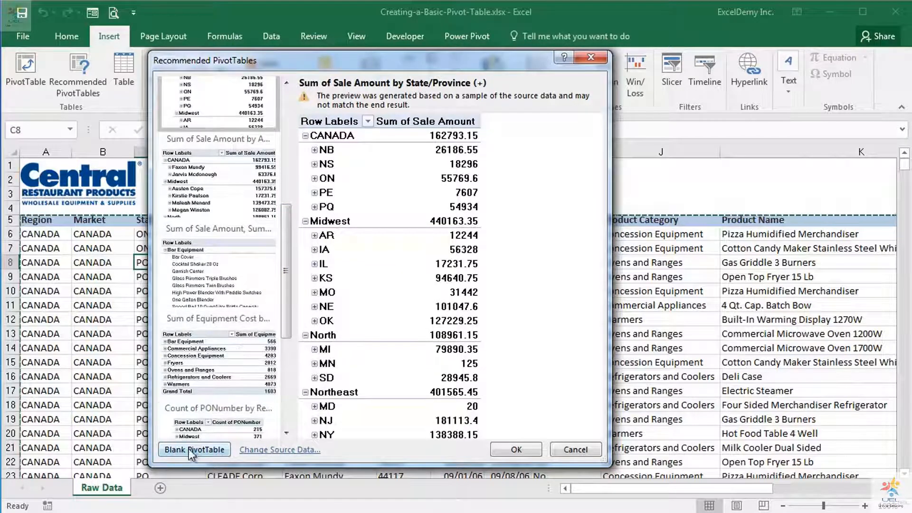
Check the source range behind the recommended PivotTables, keep it, and create a blank PivotTable on a new sheet
left_click(280, 451)
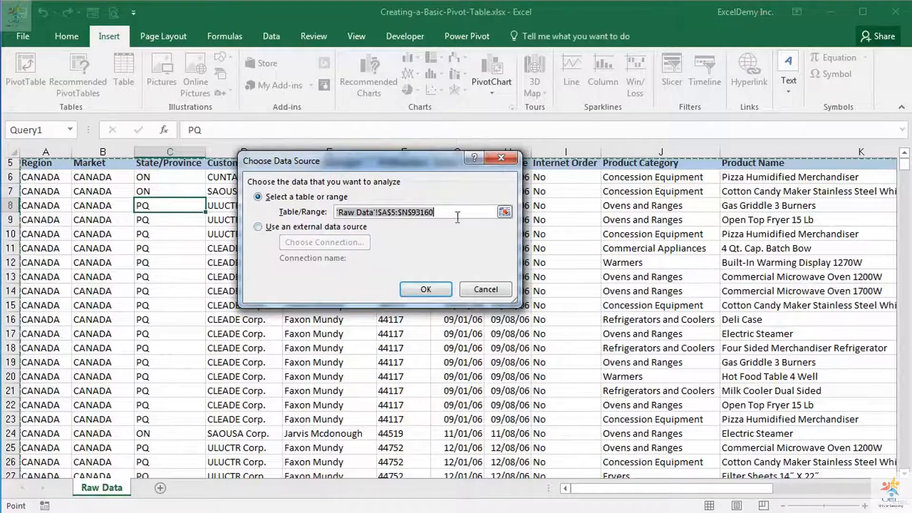
left_click(480, 289)
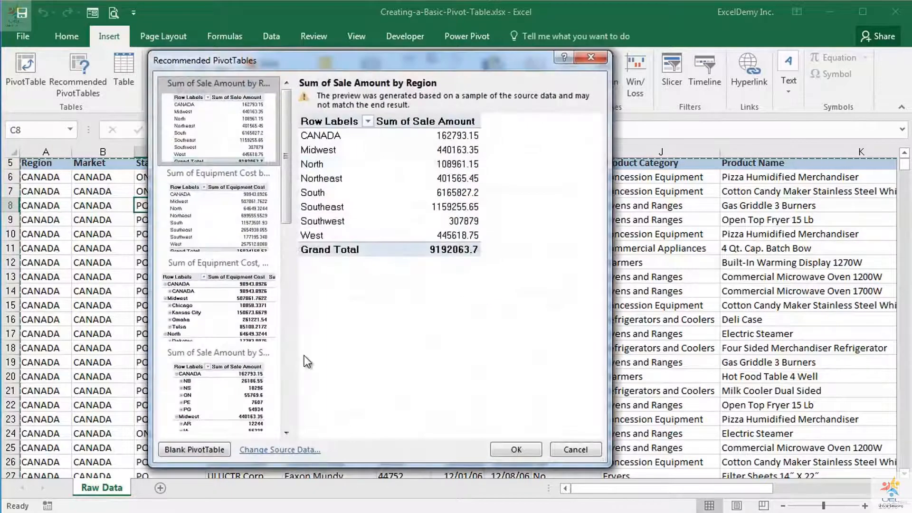
left_click(201, 450)
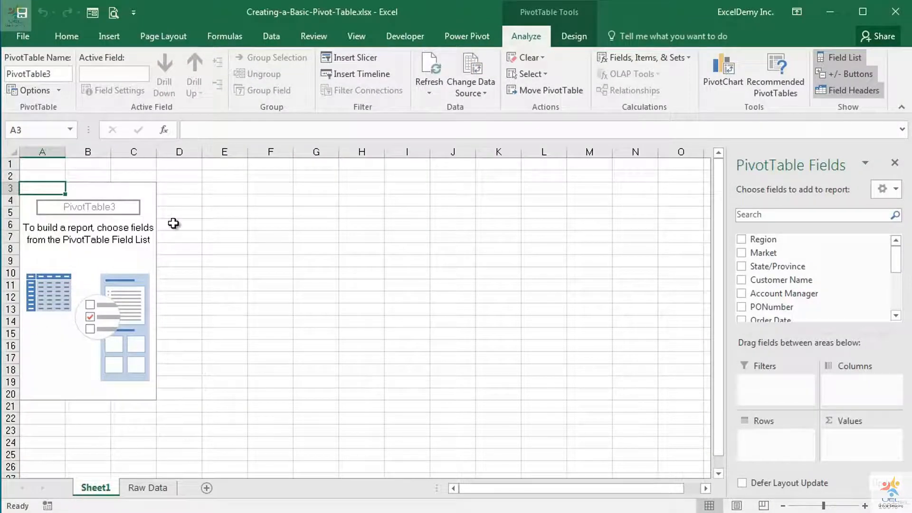
Delete the new sheet that holds the blank PivotTable
right_click(95, 488)
left_click(124, 339)
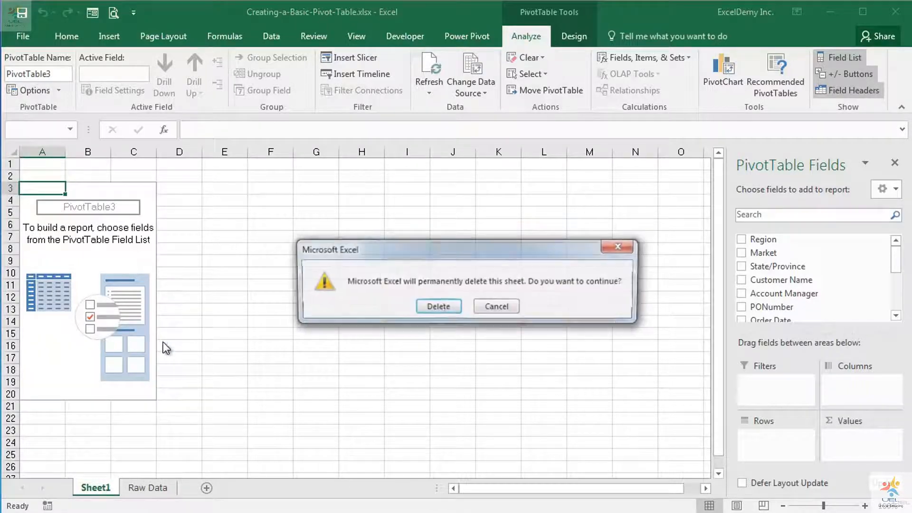
left_click(443, 308)
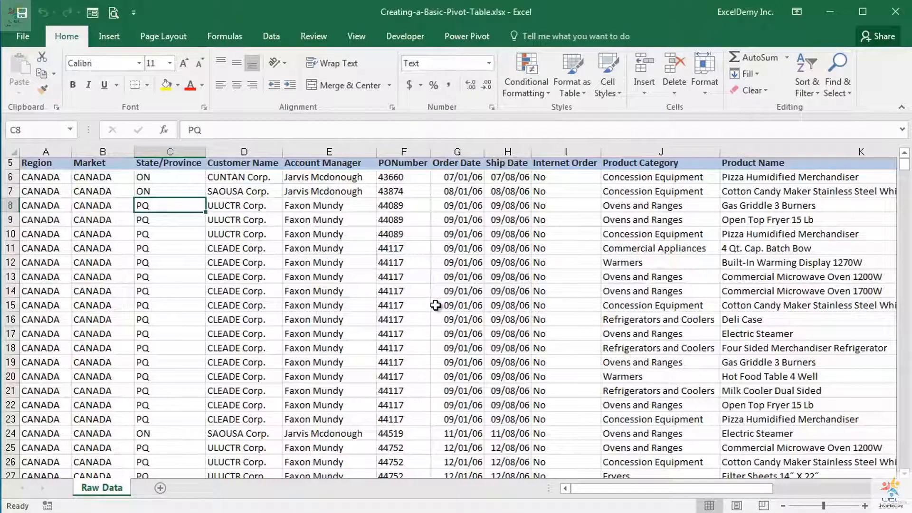
Create a PivotTable from the range 'Raw Data'!$A$5:$N$93160 and place it on a new worksheet
left_click(109, 38)
left_click(19, 73)
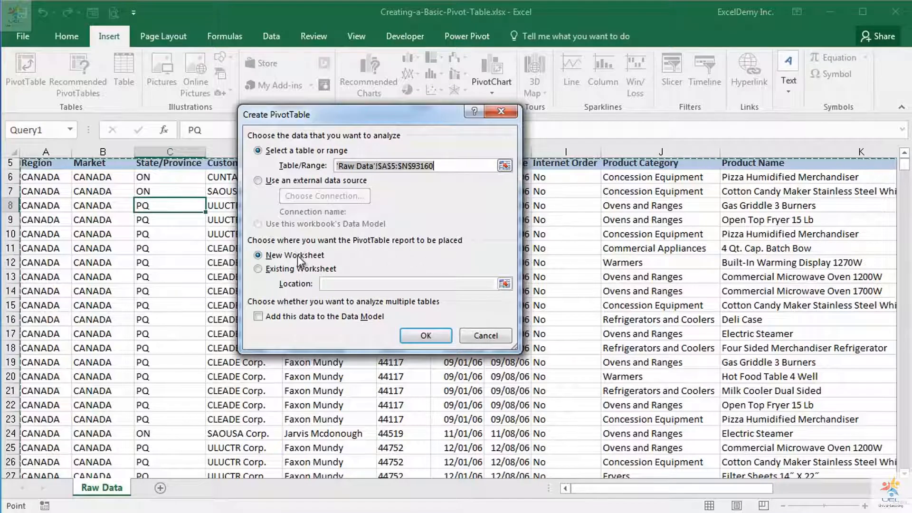
left_click(259, 269)
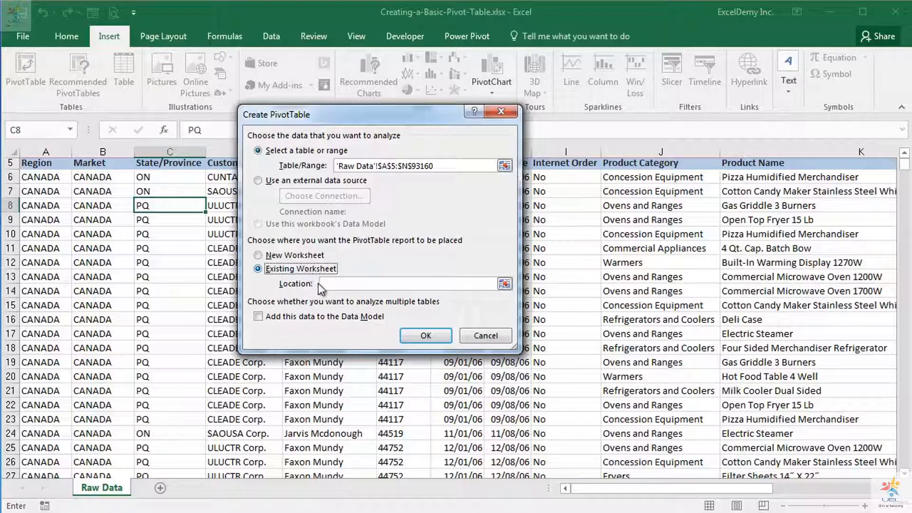
left_click(377, 285)
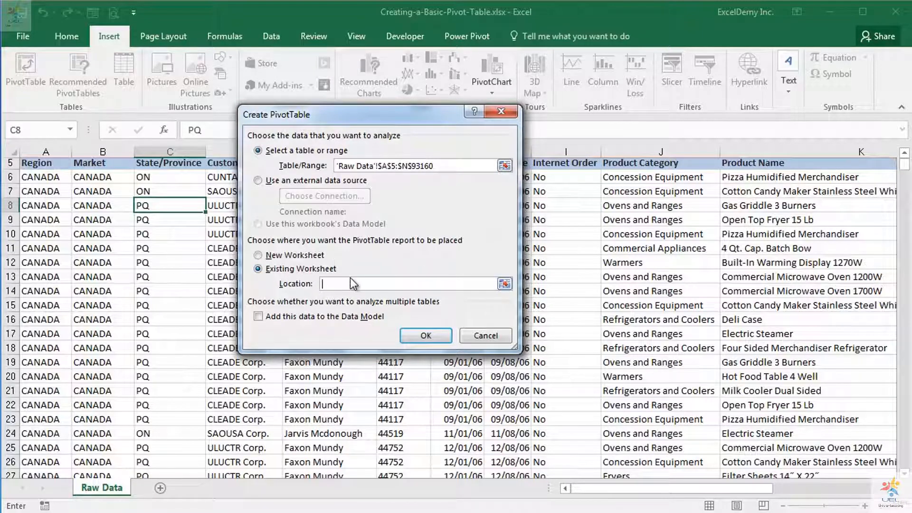
left_click(258, 257)
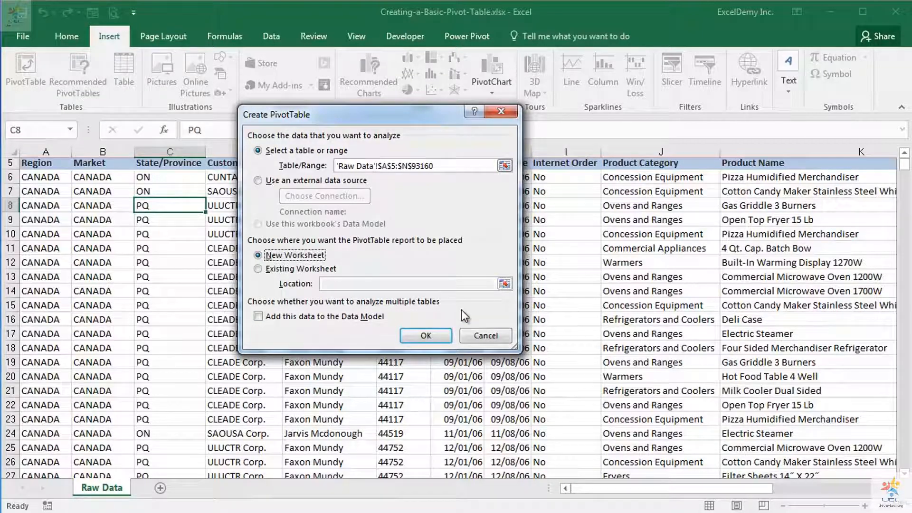
left_click(434, 335)
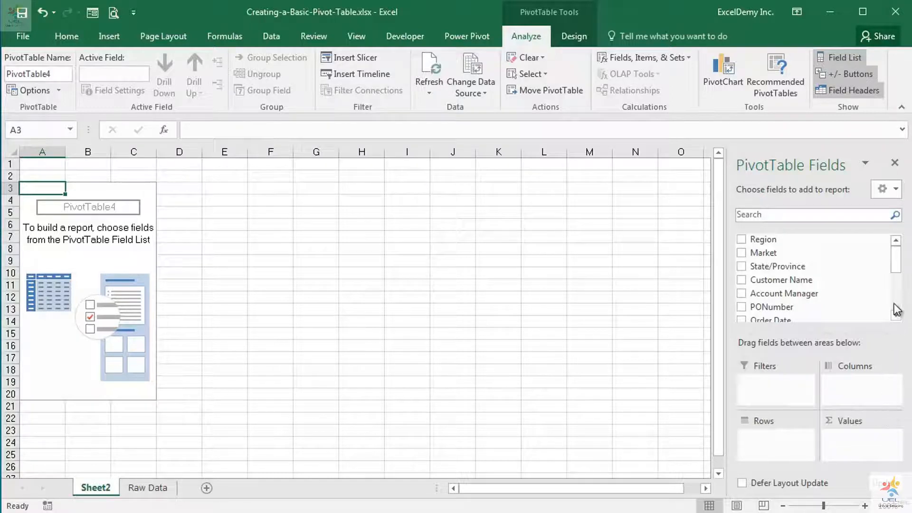
Examine the full PivotTable field list and its More Tables option, declining to create a new PivotTable
mouse_move(898, 267)
left_mouse_down()
mouse_move(898, 312)
mouse_move(901, 264)
left_mouse_up()
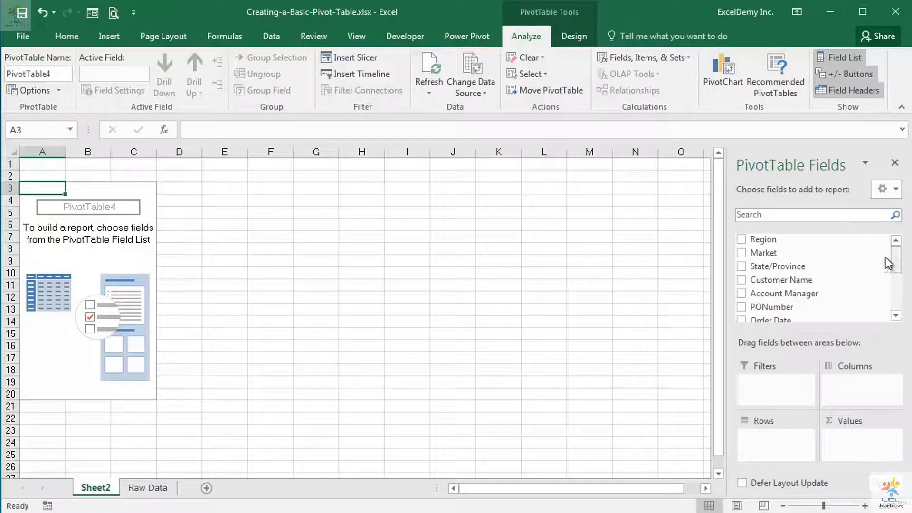
scroll(772, 270, "down", 2)
scroll(803, 275, "up", 2)
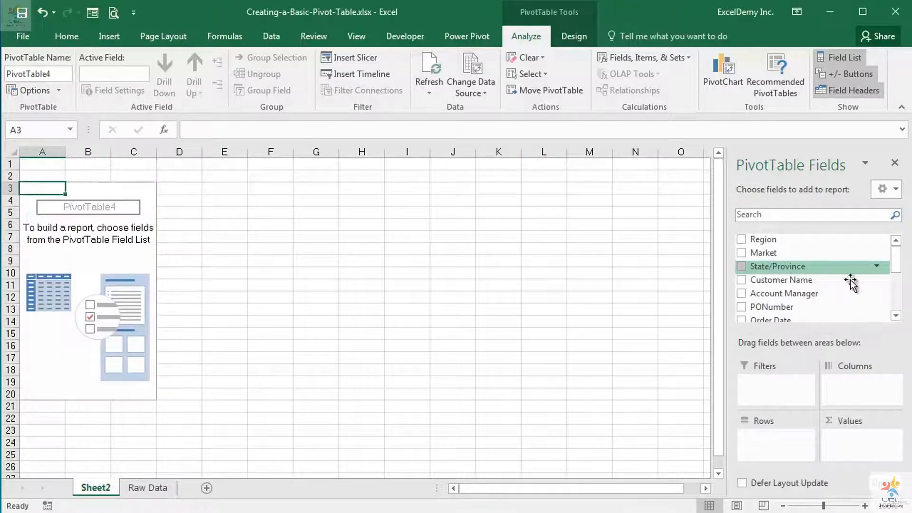
left_click_drag(897, 264, 900, 309)
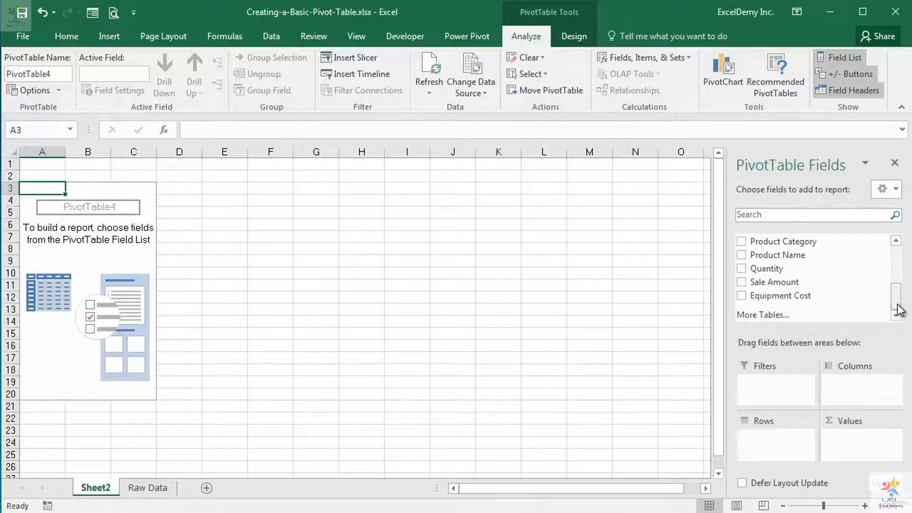
left_click(760, 314)
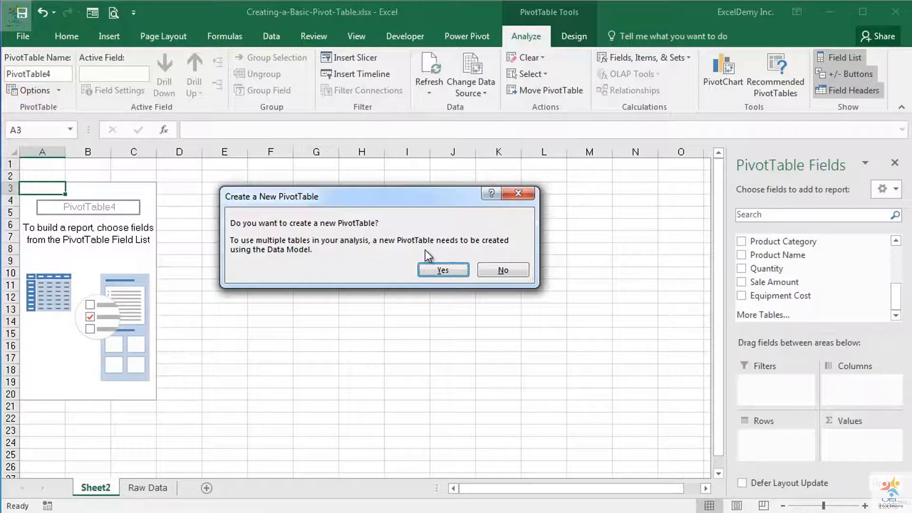
left_click(505, 270)
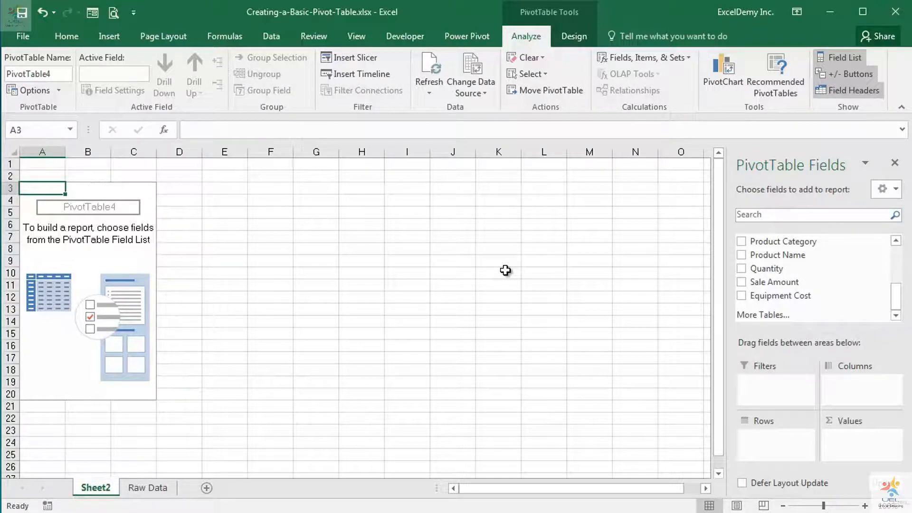
Search the PivotTable fields for "Sale" and clear the search
left_click(799, 215)
type("Sale")
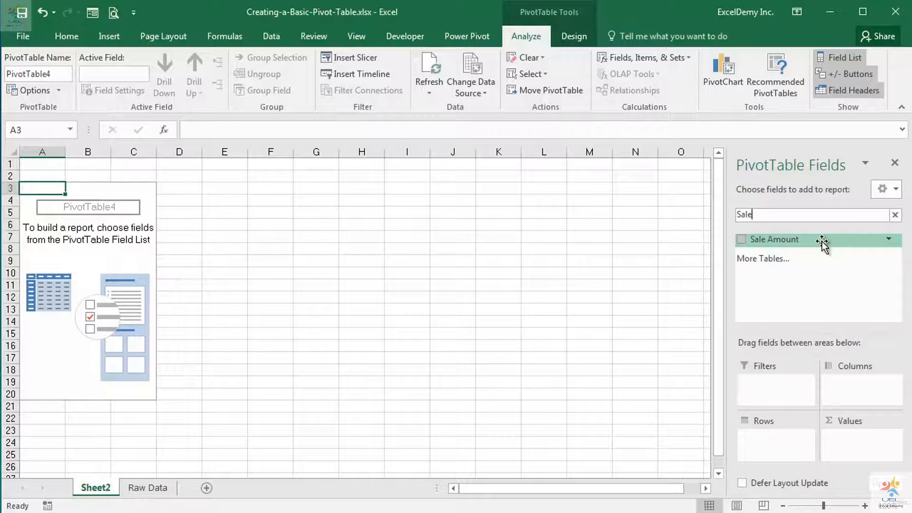
left_click(895, 214)
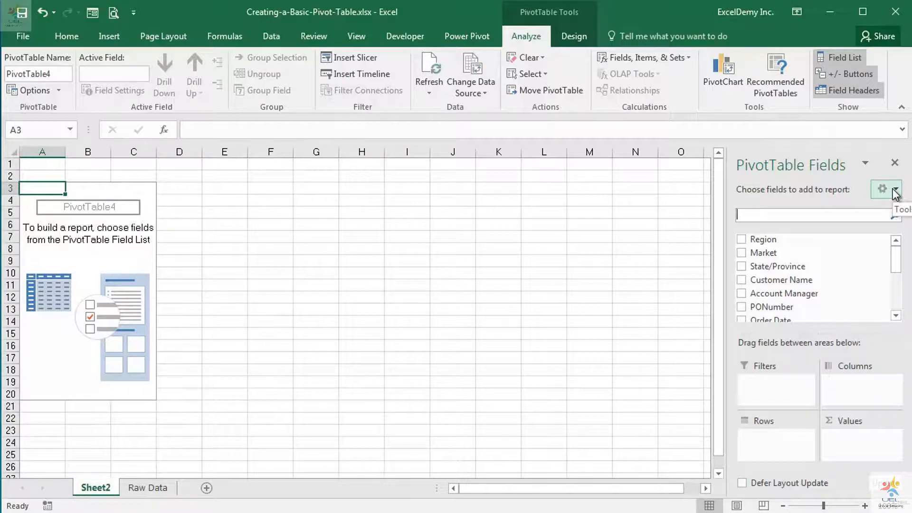
Try the side-by-side, fields-only, areas-only 2 by 2 and 1 by 4 layouts for the PivotTable fields, and restore the stacked layout
left_click(895, 192)
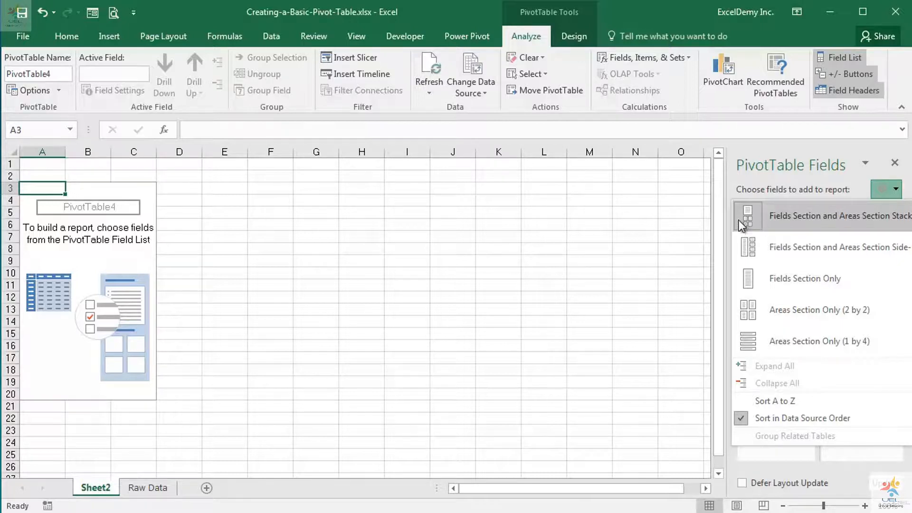
left_click(788, 255)
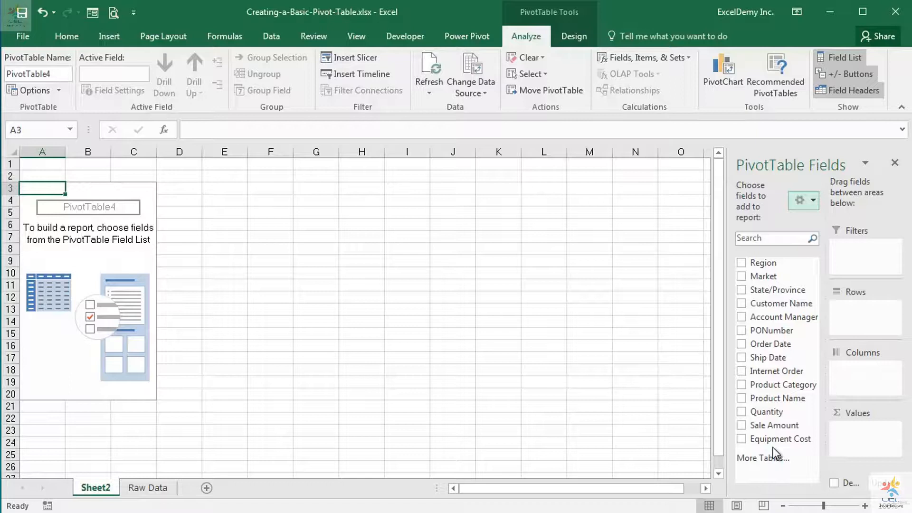
left_click(809, 200)
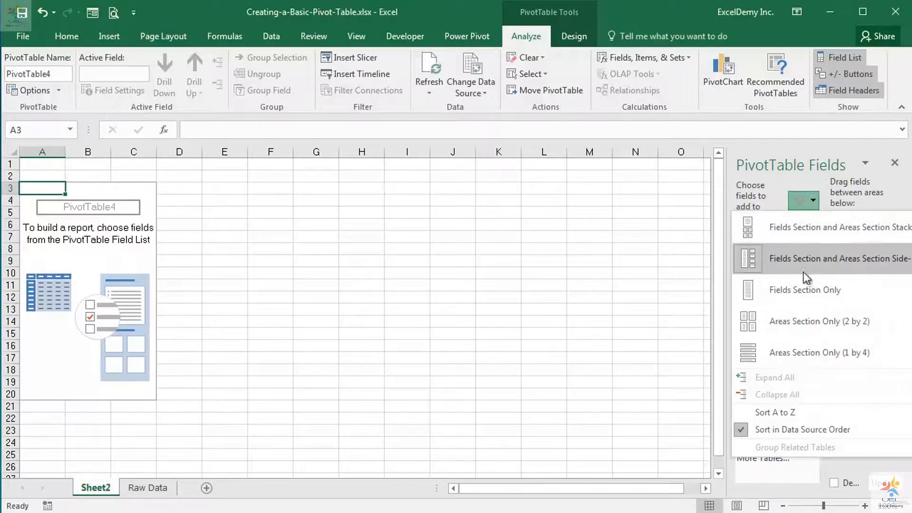
left_click(801, 296)
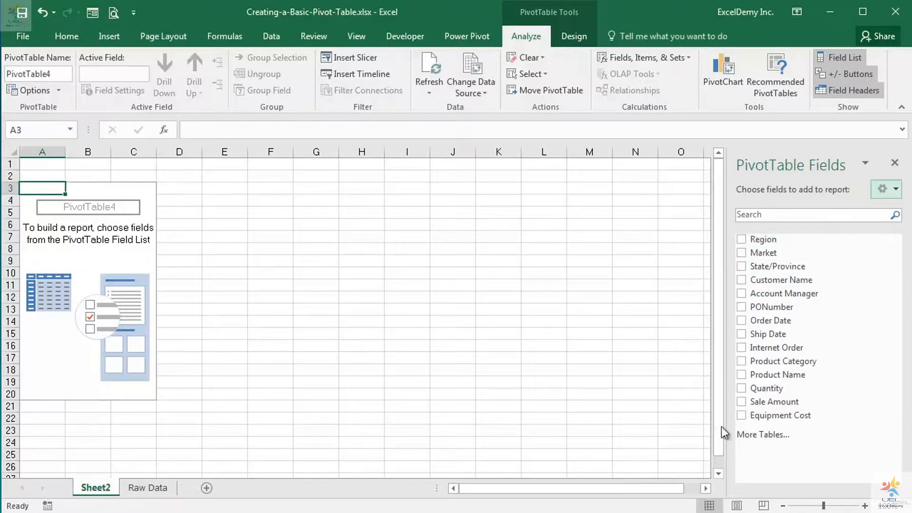
left_click(882, 188)
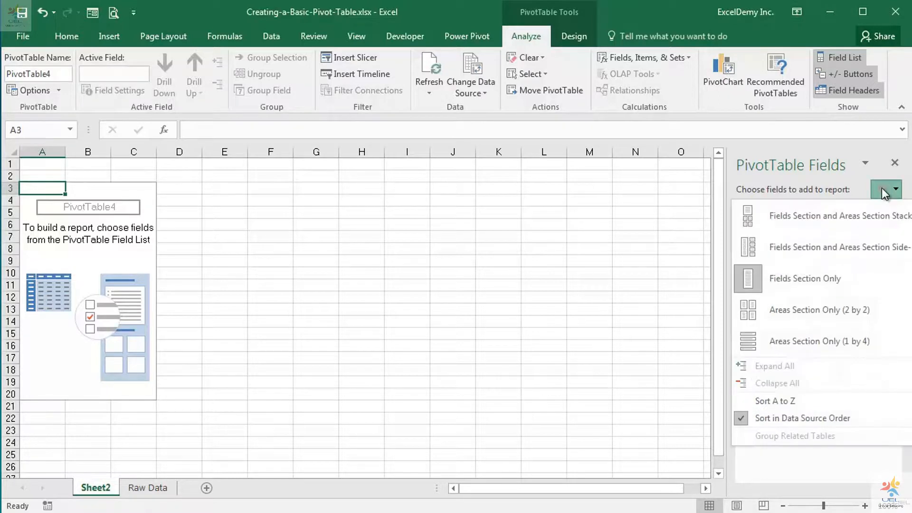
left_click(794, 314)
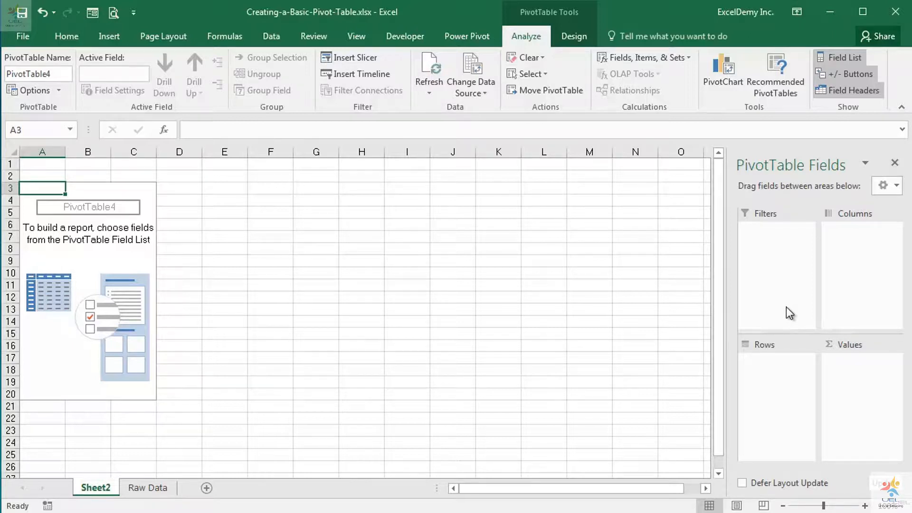
left_click(884, 186)
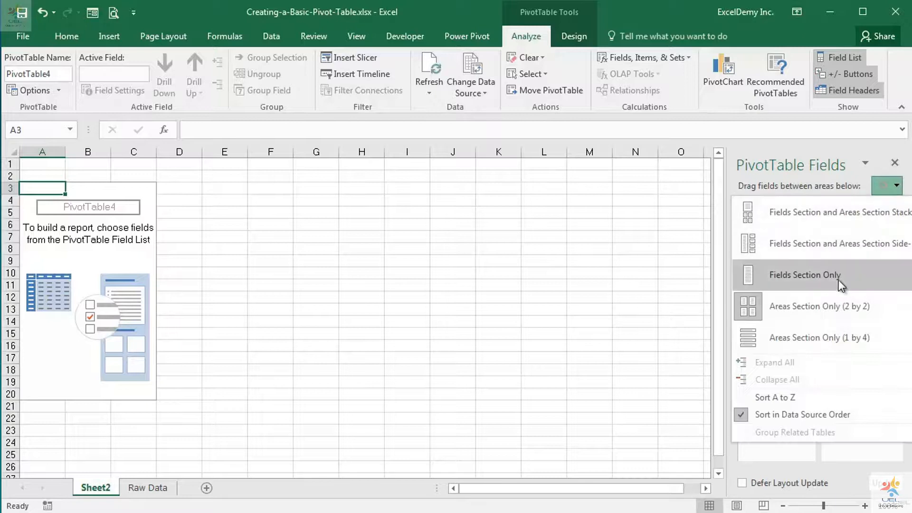
left_click(814, 338)
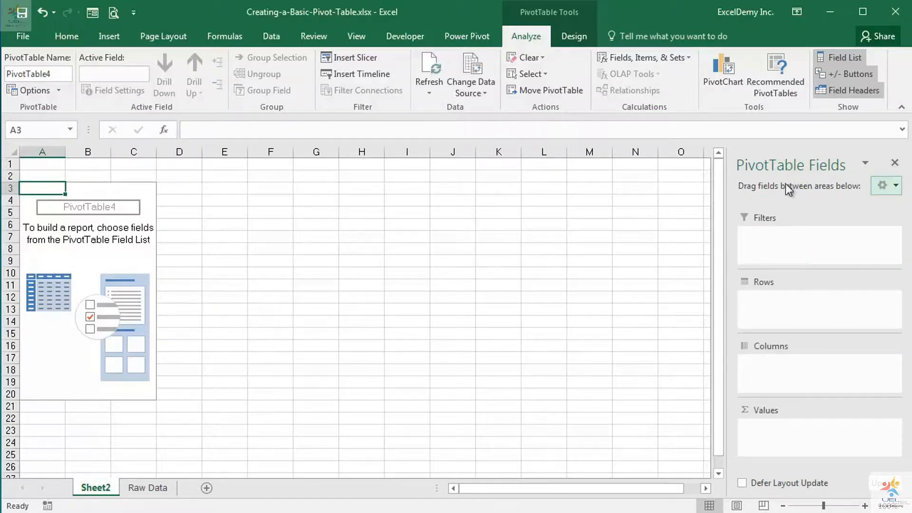
left_click(884, 185)
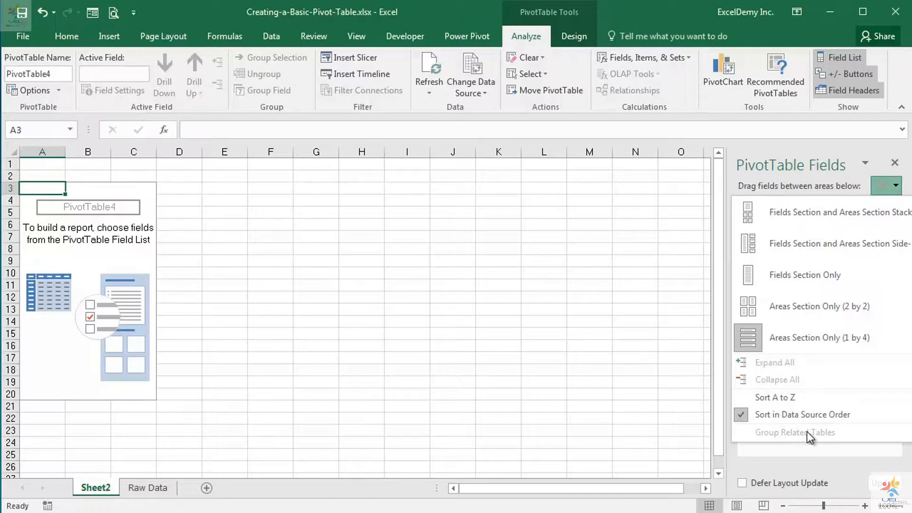
left_click(778, 224)
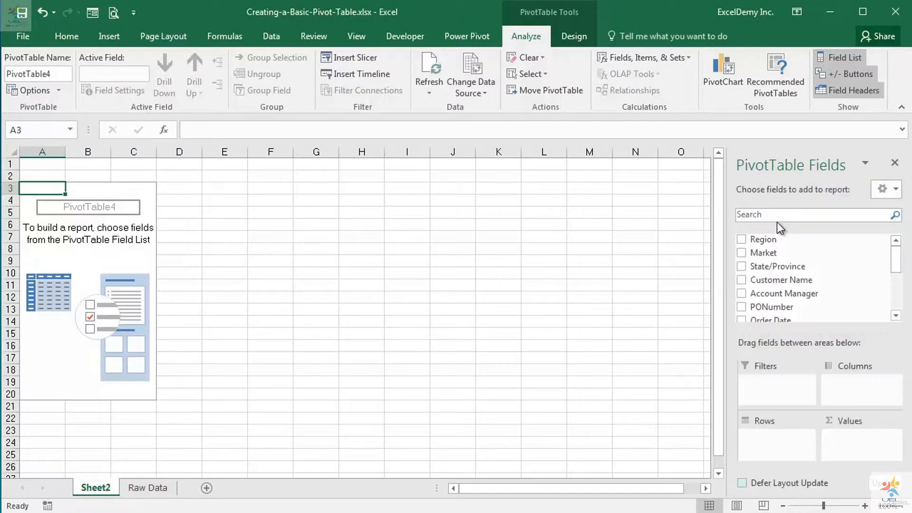